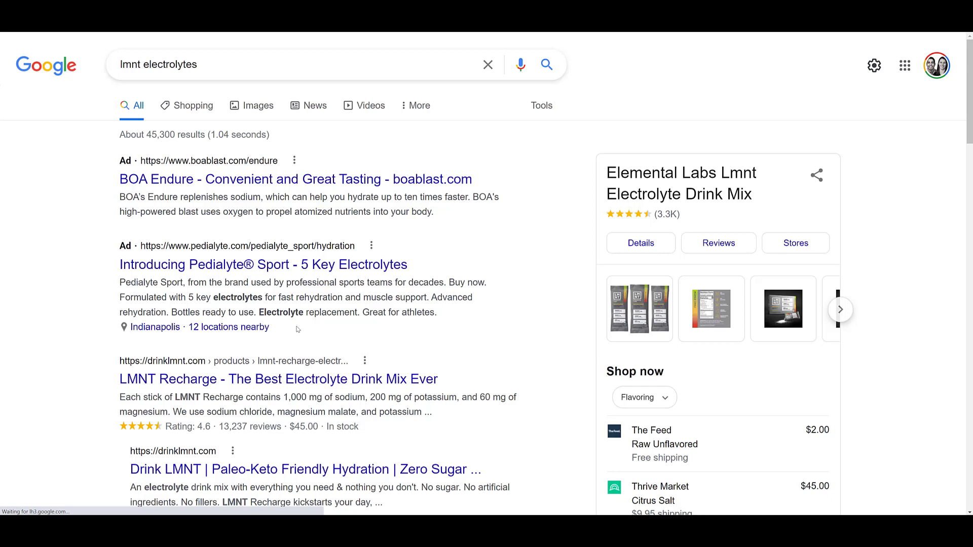
- Show the Pedialyte ad's 12 nearby Walmart store locations around Indianapolis on a map
{"action": "left_click", "coordinate": [266, 333]}
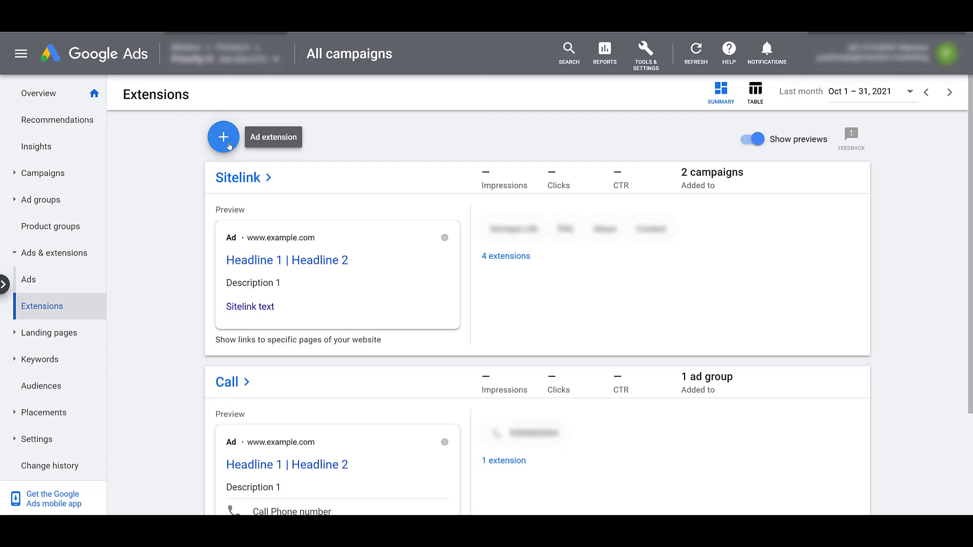
- Choose Affiliate location extension from the Extensions page's add menu
{"action": "left_click", "coordinate": [223, 137]}
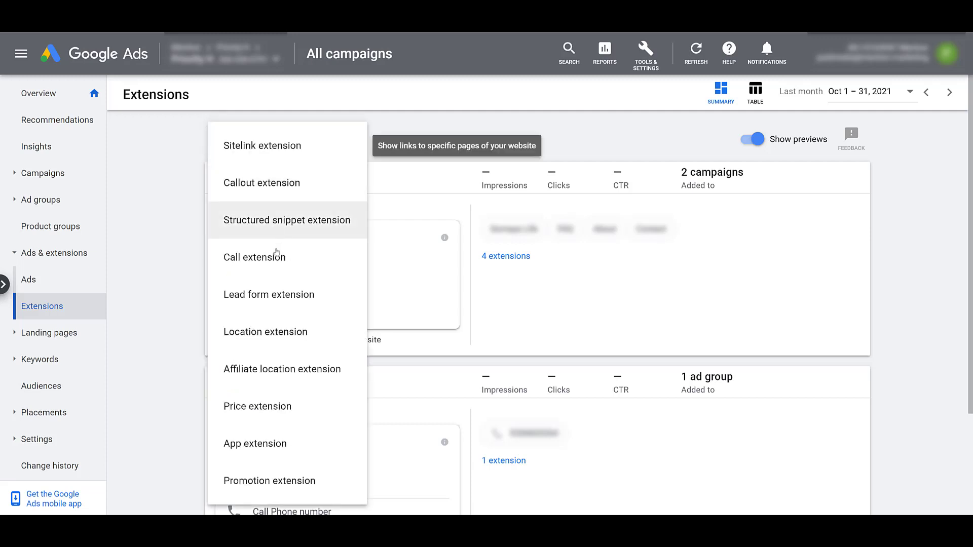
{"action": "left_click", "coordinate": [291, 377]}
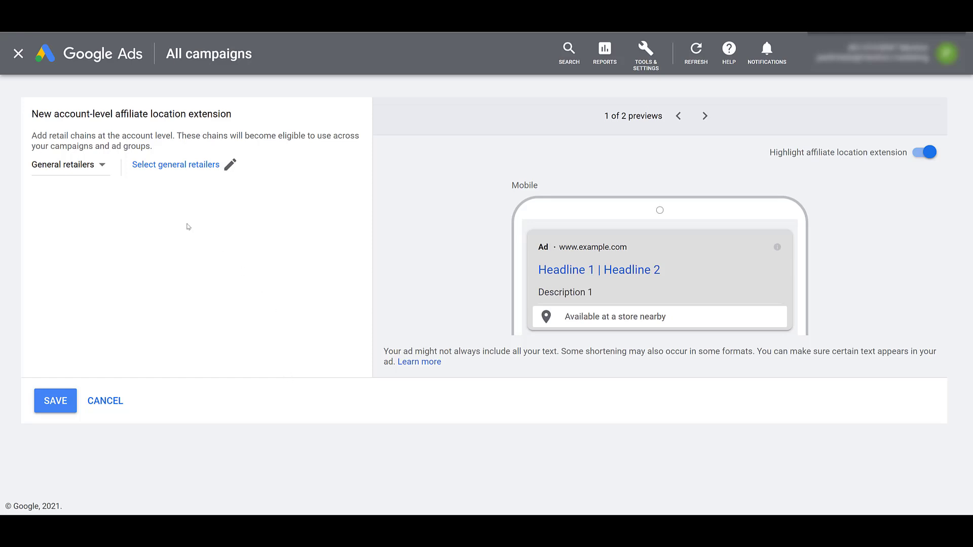
- Switch the chain type to Auto dealers and select Toyota in the United States
{"action": "left_click", "coordinate": [103, 175]}
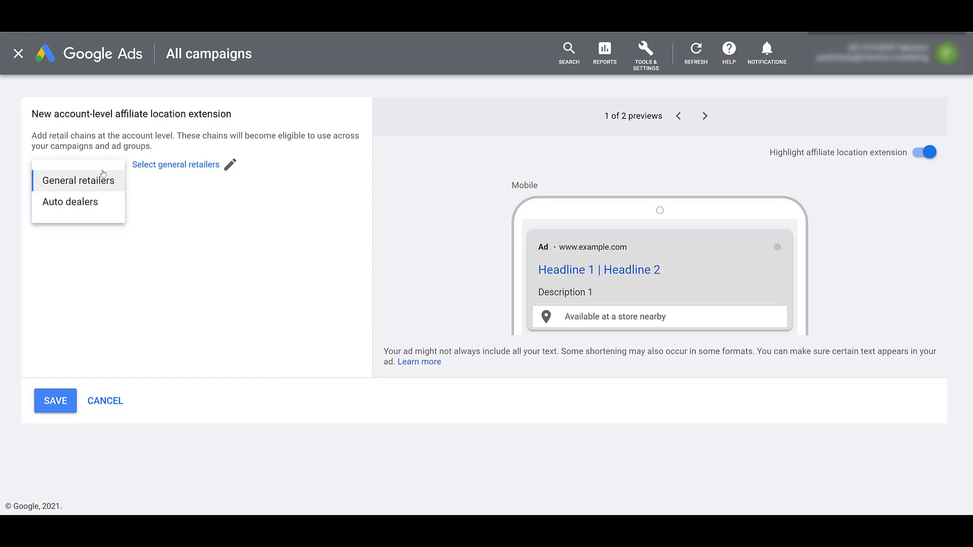
{"action": "left_click", "coordinate": [103, 207]}
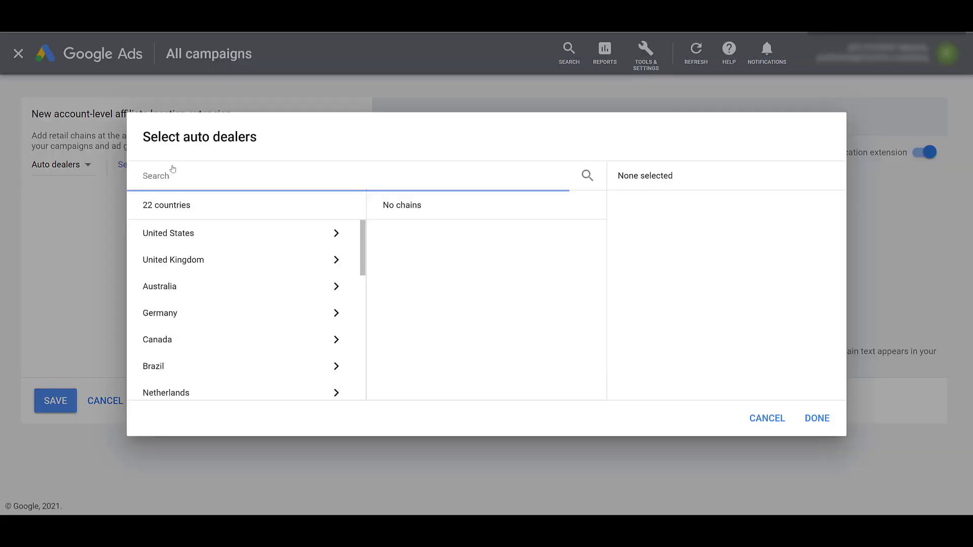
{"action": "left_click", "coordinate": [172, 165]}
{"action": "left_click", "coordinate": [214, 232]}
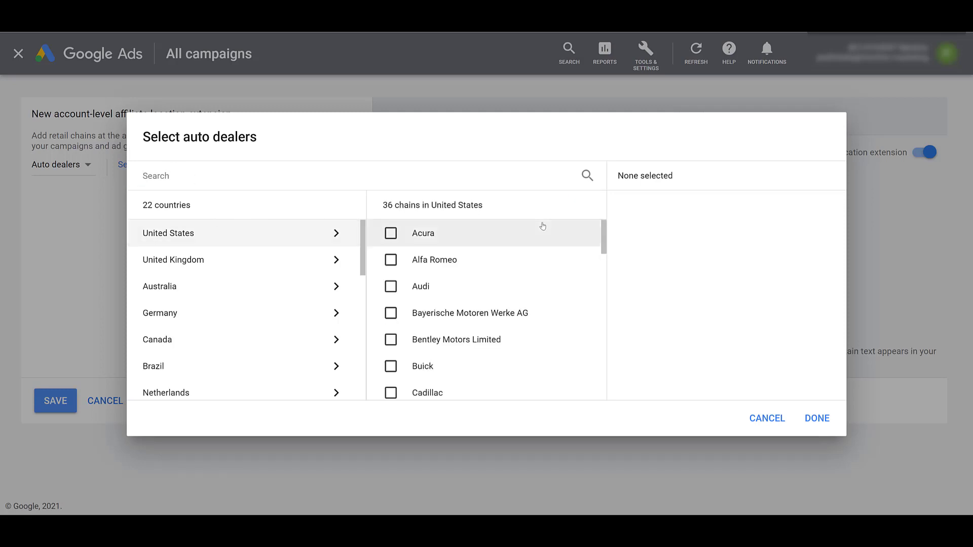
{"action": "scroll", "coordinate": [543, 228], "scroll_direction": "down", "scroll_amount": 6}
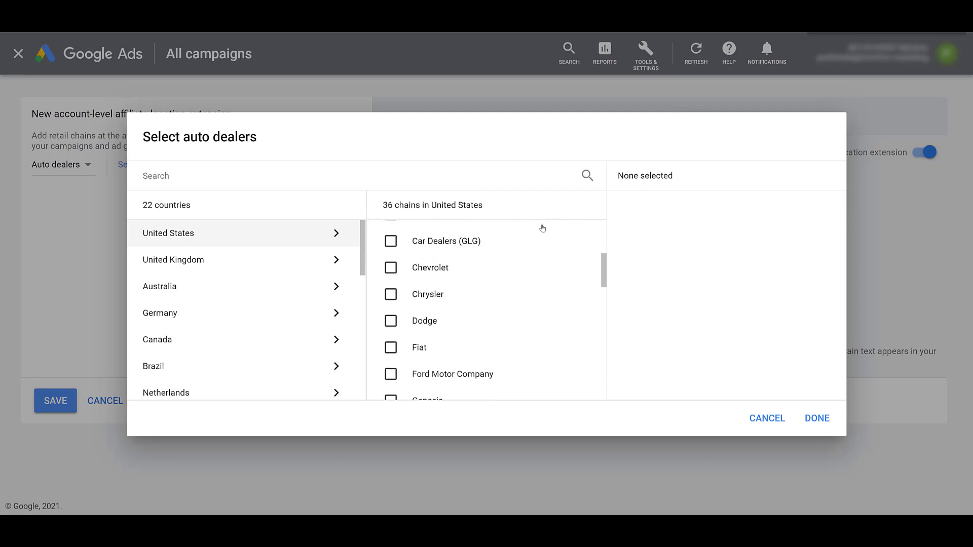
{"action": "scroll", "coordinate": [542, 229], "scroll_direction": "down", "scroll_amount": 10}
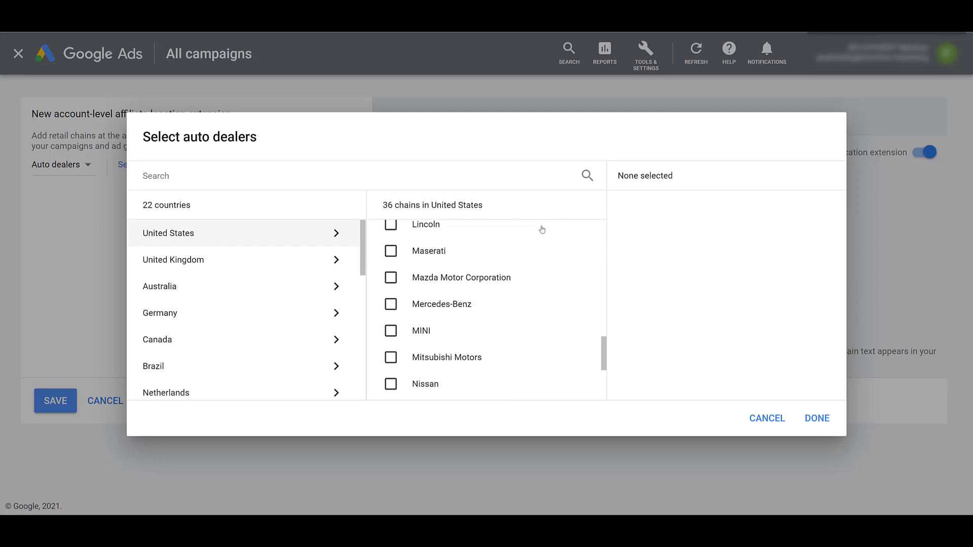
{"action": "scroll", "coordinate": [542, 230], "scroll_direction": "down", "scroll_amount": 1}
{"action": "left_click", "coordinate": [416, 334]}
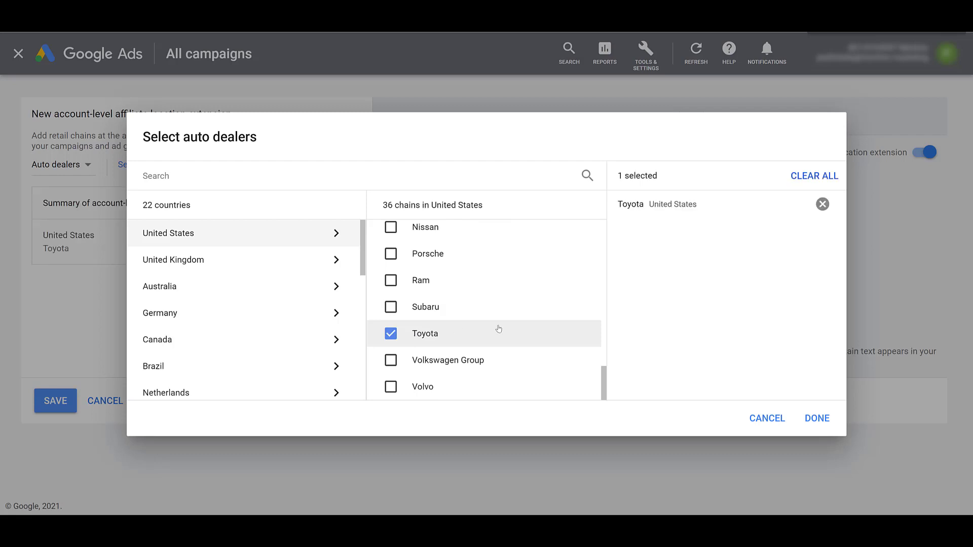
{"action": "left_click", "coordinate": [816, 419]}
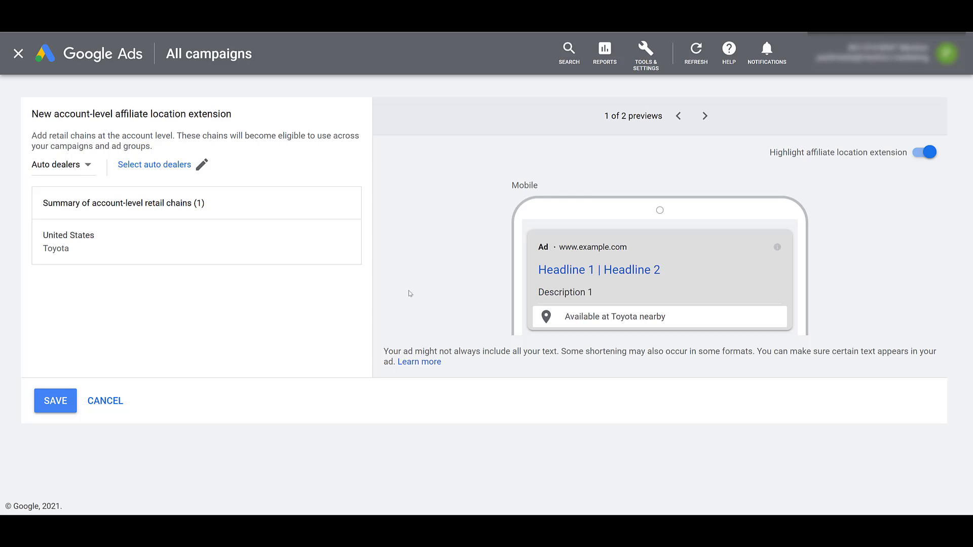
- Switch the chain type to General retailers and select Bed Bath & Beyond (United States)
{"action": "left_click", "coordinate": [89, 165]}
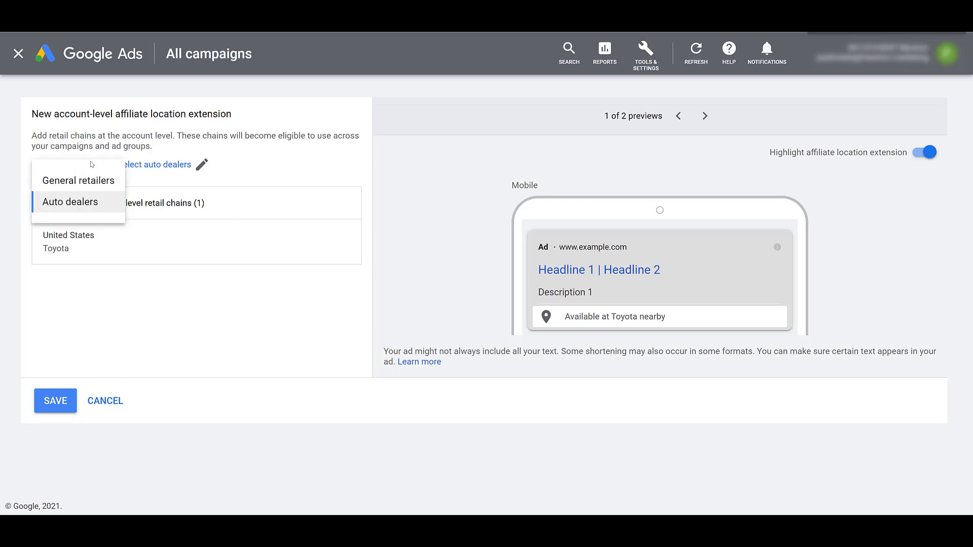
{"action": "left_click", "coordinate": [98, 181]}
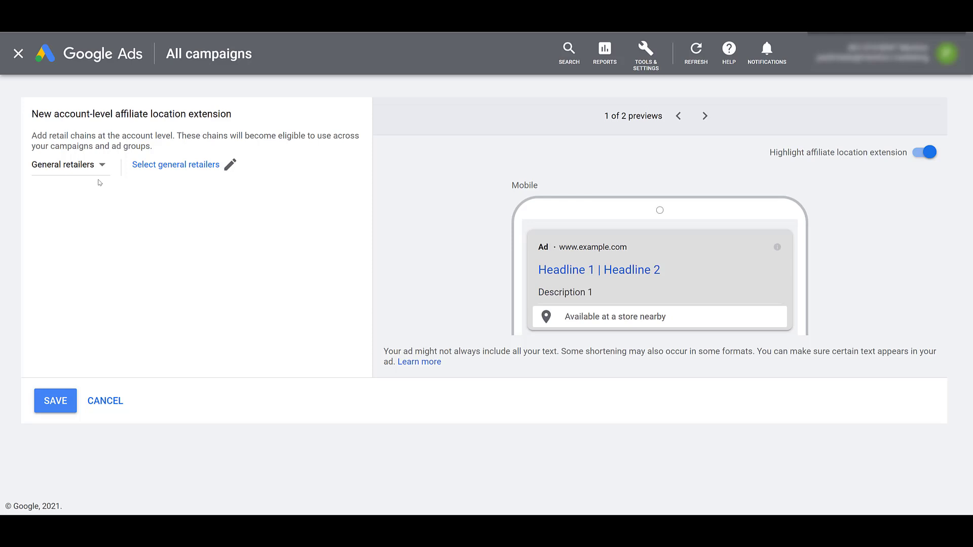
{"action": "left_click", "coordinate": [161, 170]}
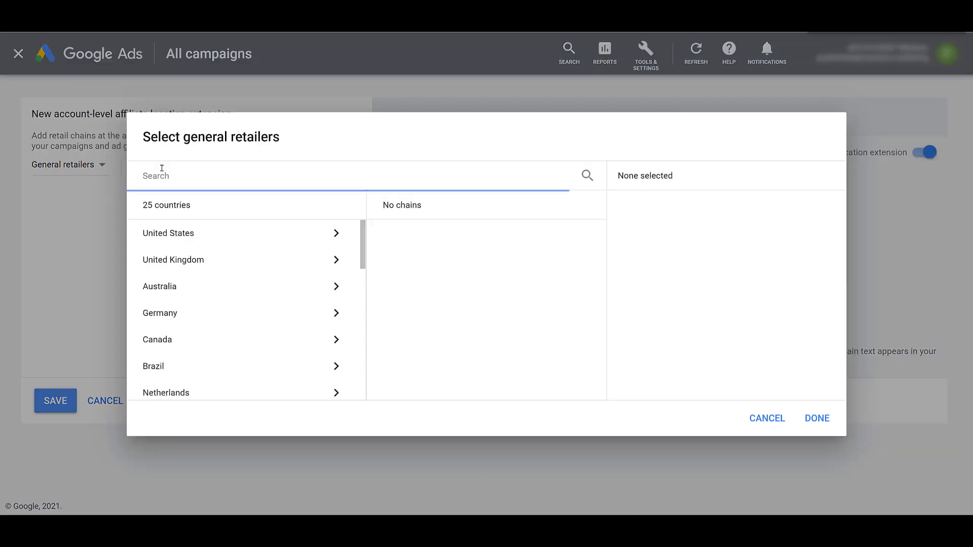
{"action": "left_click", "coordinate": [204, 234]}
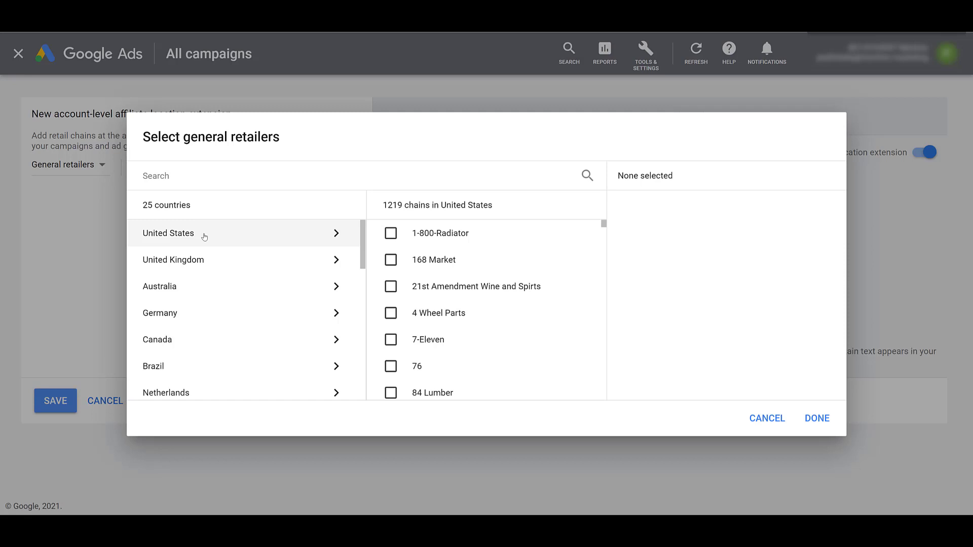
{"action": "scroll", "coordinate": [535, 272], "scroll_direction": "down", "scroll_amount": 1}
{"action": "scroll", "coordinate": [535, 271], "scroll_direction": "down", "scroll_amount": 7}
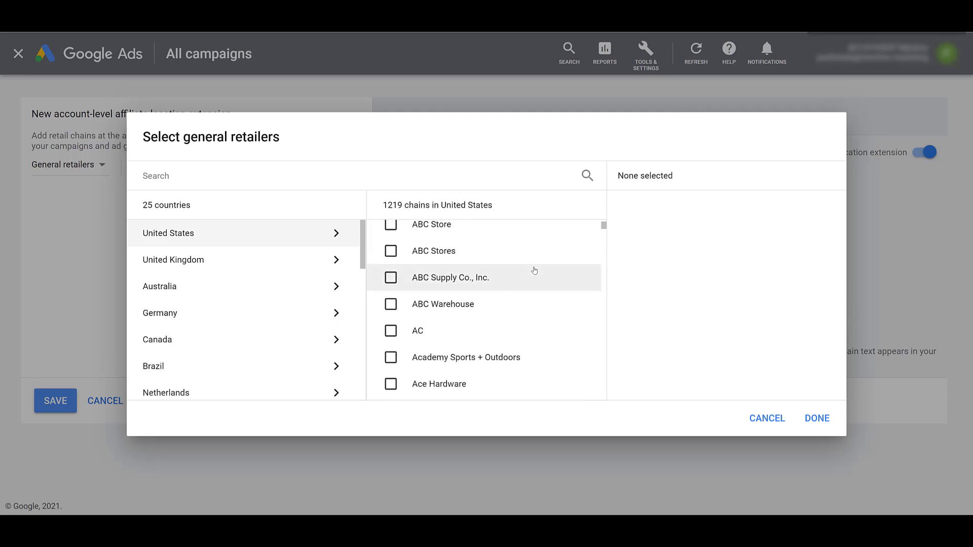
{"action": "scroll", "coordinate": [534, 270], "scroll_direction": "down", "scroll_amount": 3}
{"action": "scroll", "coordinate": [534, 271], "scroll_direction": "down", "scroll_amount": 10}
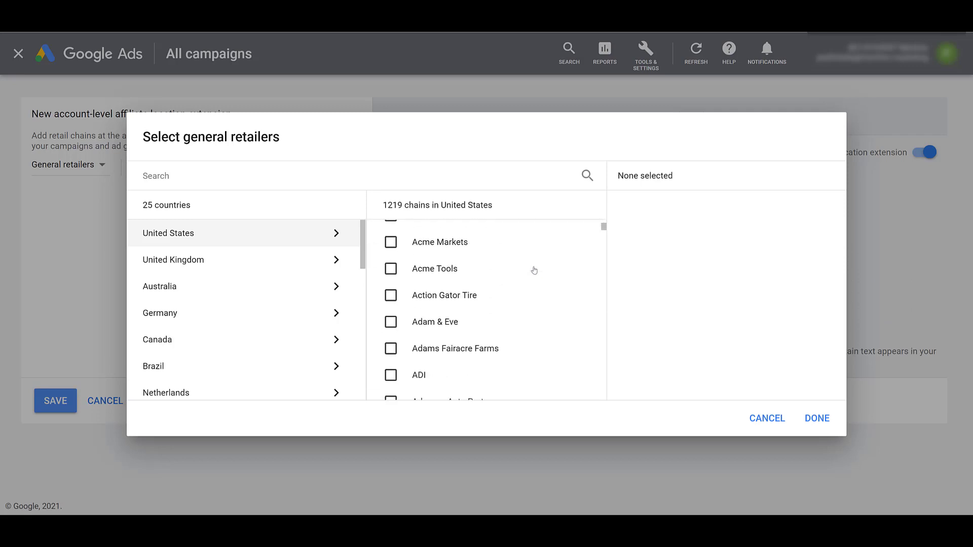
{"action": "scroll", "coordinate": [534, 271], "scroll_direction": "down", "scroll_amount": 9}
{"action": "scroll", "coordinate": [534, 270], "scroll_direction": "down", "scroll_amount": 8}
{"action": "scroll", "coordinate": [535, 271], "scroll_direction": "down", "scroll_amount": 8}
{"action": "scroll", "coordinate": [532, 273], "scroll_direction": "down", "scroll_amount": 7}
{"action": "scroll", "coordinate": [532, 272], "scroll_direction": "down", "scroll_amount": 7}
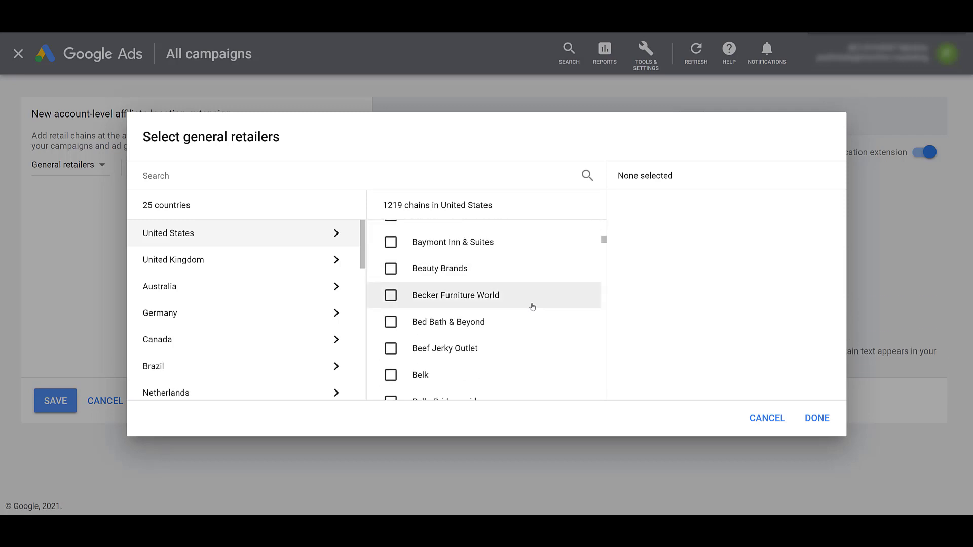
{"action": "left_click", "coordinate": [532, 323]}
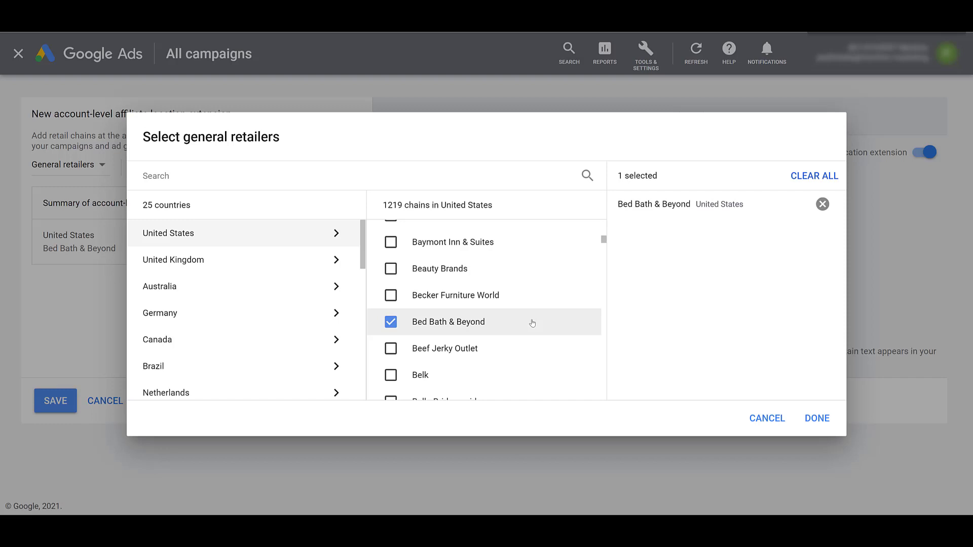
- Search for 'walgreens' and add Walgreens to the selected chains
{"action": "left_click", "coordinate": [361, 172]}
{"action": "type", "text": "walgreens"}
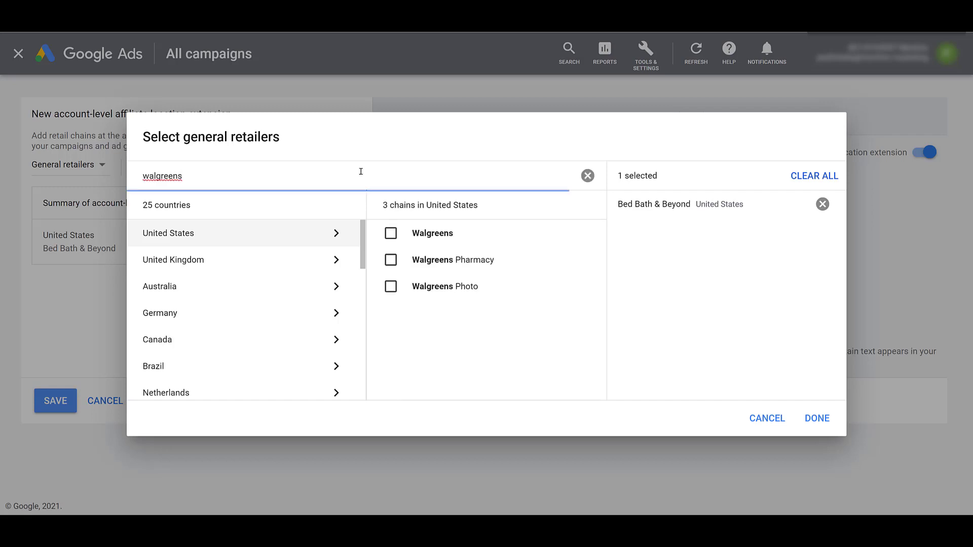
{"action": "left_click", "coordinate": [388, 236]}
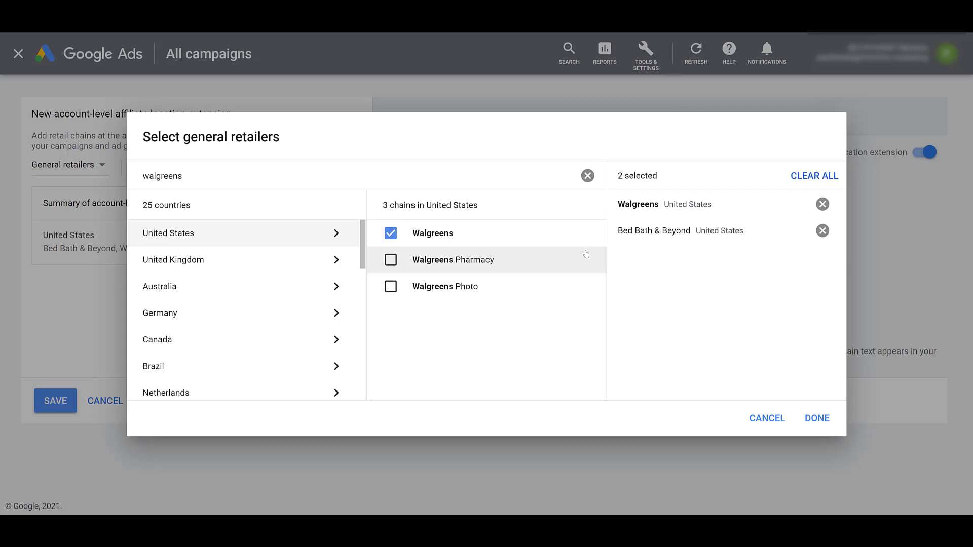
- Confirm the two chains, save the extension, and open the Affiliate location details
{"action": "left_click", "coordinate": [817, 420]}
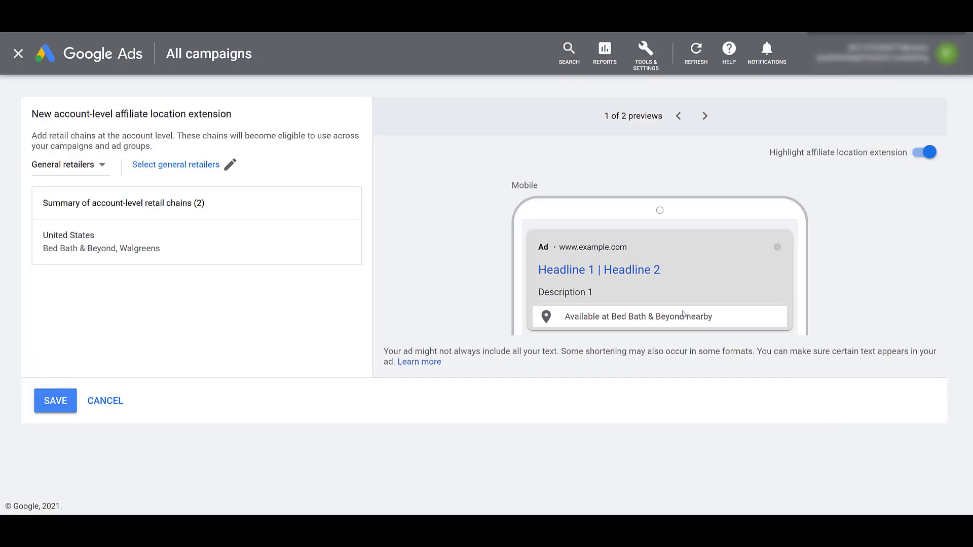
{"action": "left_click", "coordinate": [67, 404]}
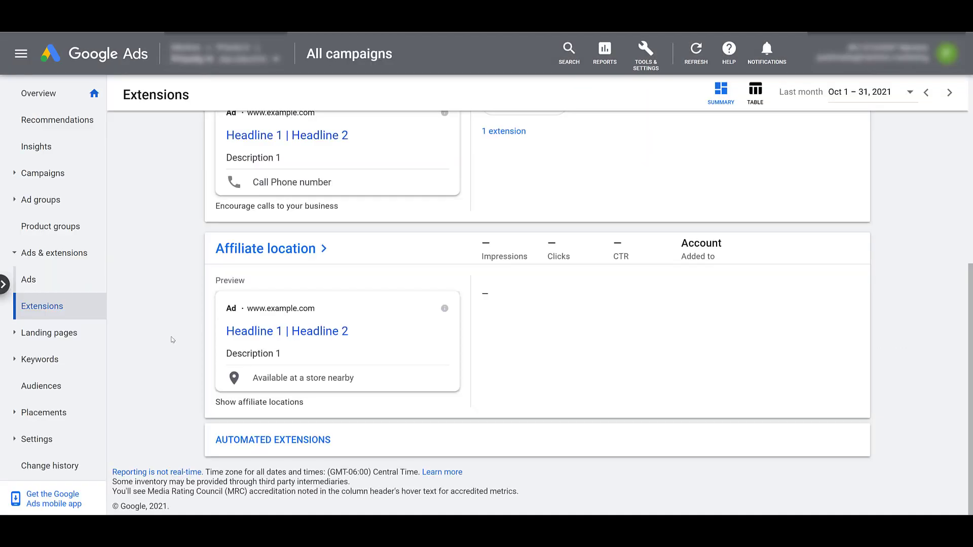
{"action": "left_click", "coordinate": [255, 250]}
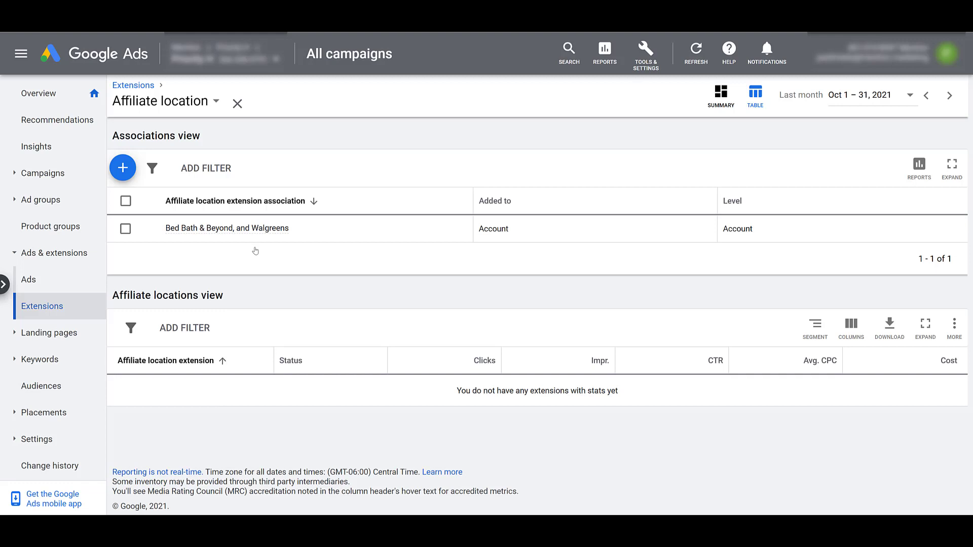
- Start another affiliate location extension and keep it at campaign level
{"action": "left_click", "coordinate": [129, 174]}
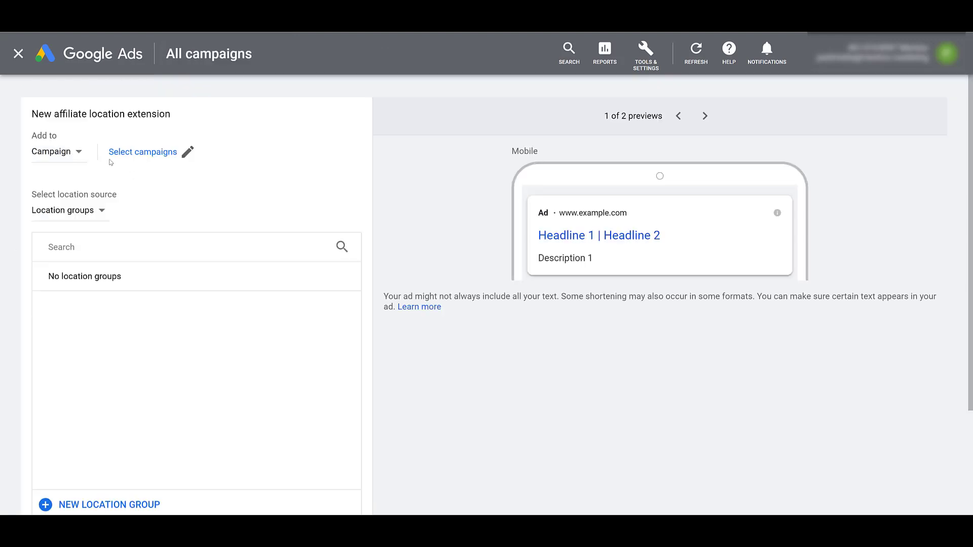
{"action": "left_click", "coordinate": [80, 153]}
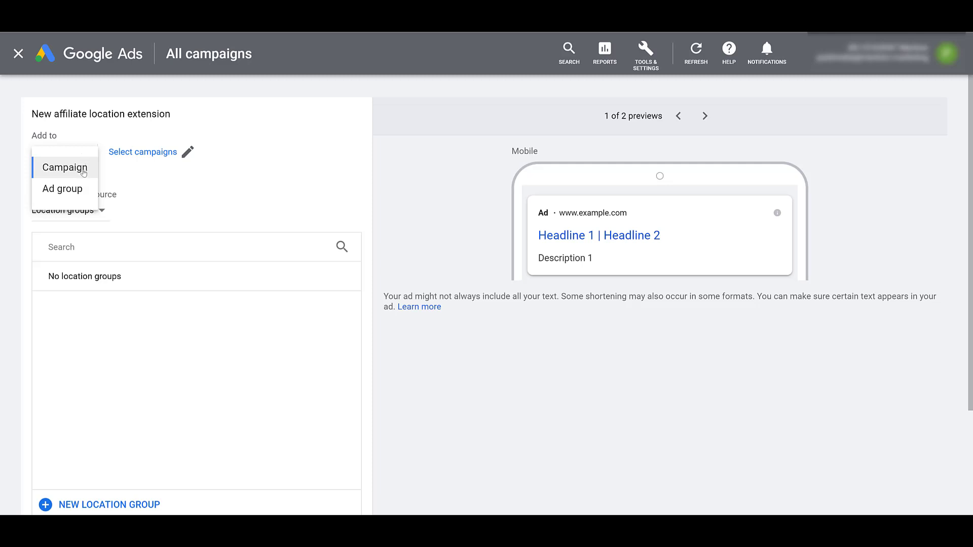
{"action": "left_click", "coordinate": [84, 173]}
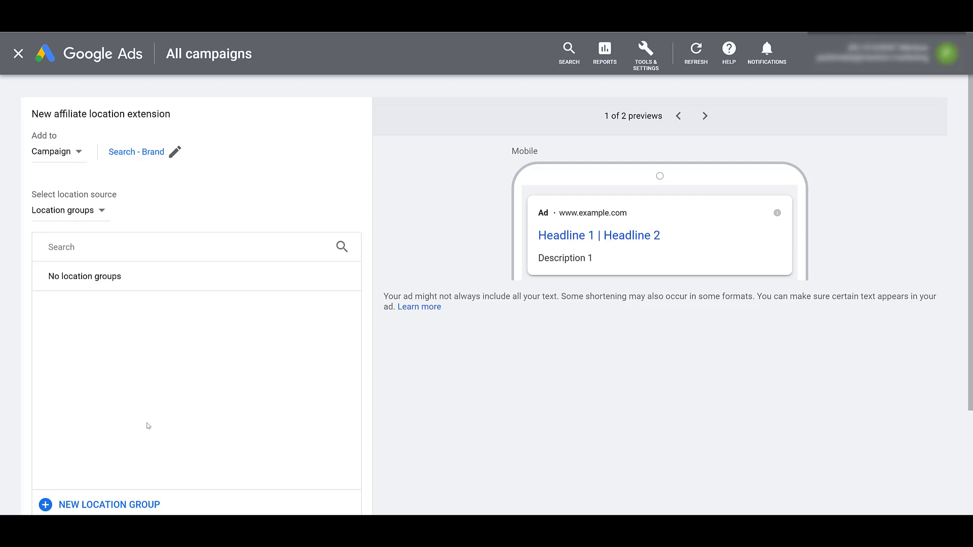
- In a new location group, select Bed Bath & Beyond's 9 Wisconsin and 26 Illinois locations
{"action": "left_click", "coordinate": [130, 510]}
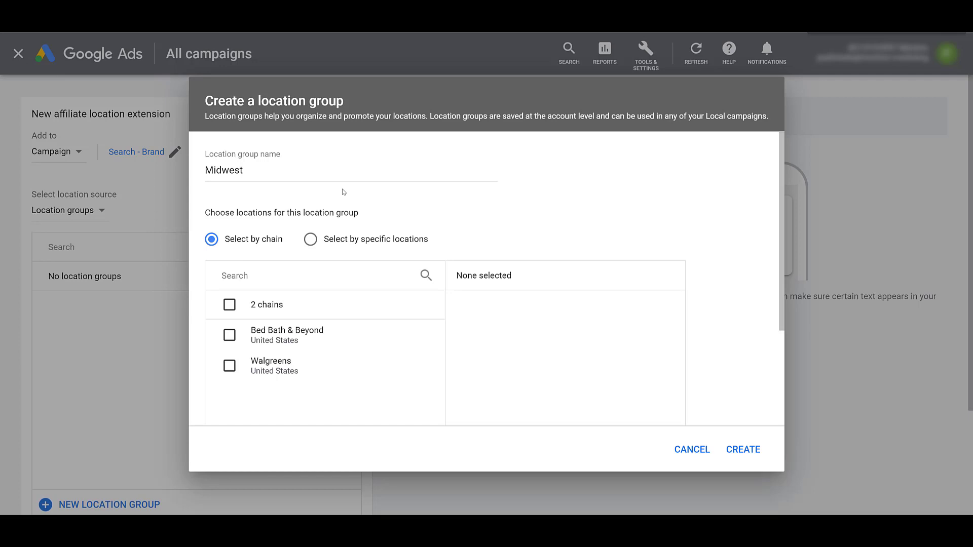
{"action": "left_click", "coordinate": [229, 336]}
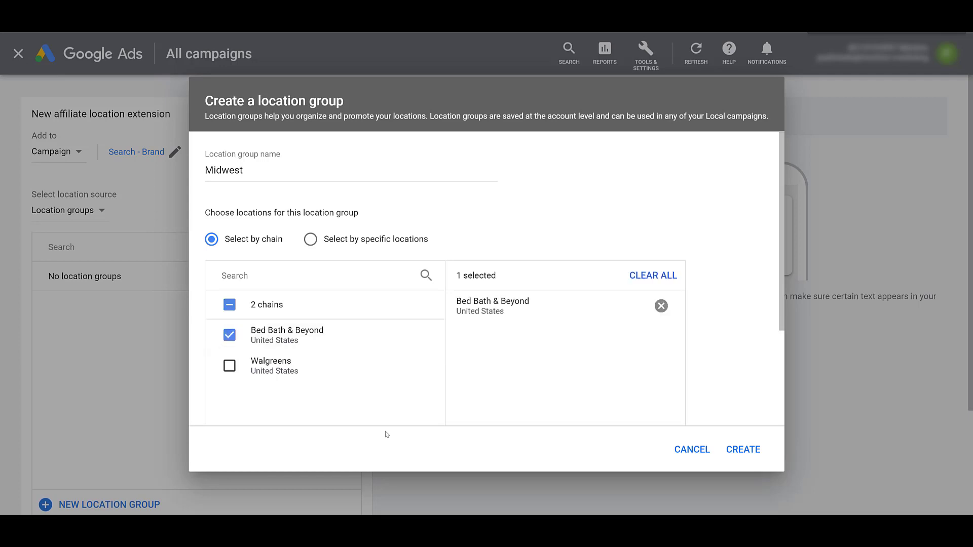
{"action": "left_click", "coordinate": [376, 244]}
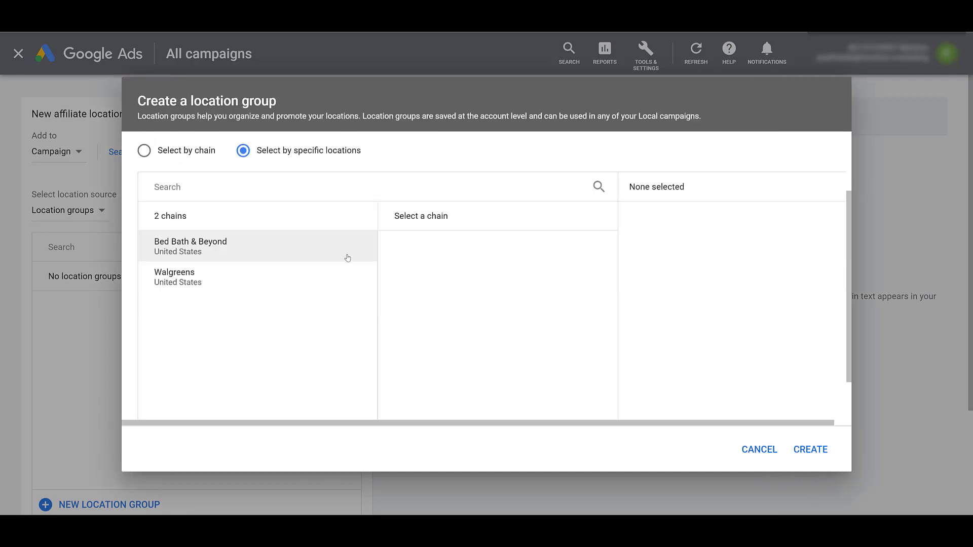
{"action": "left_click", "coordinate": [350, 255]}
{"action": "scroll", "coordinate": [538, 262], "scroll_direction": "down", "scroll_amount": 3}
{"action": "scroll", "coordinate": [538, 262], "scroll_direction": "up", "scroll_amount": 3}
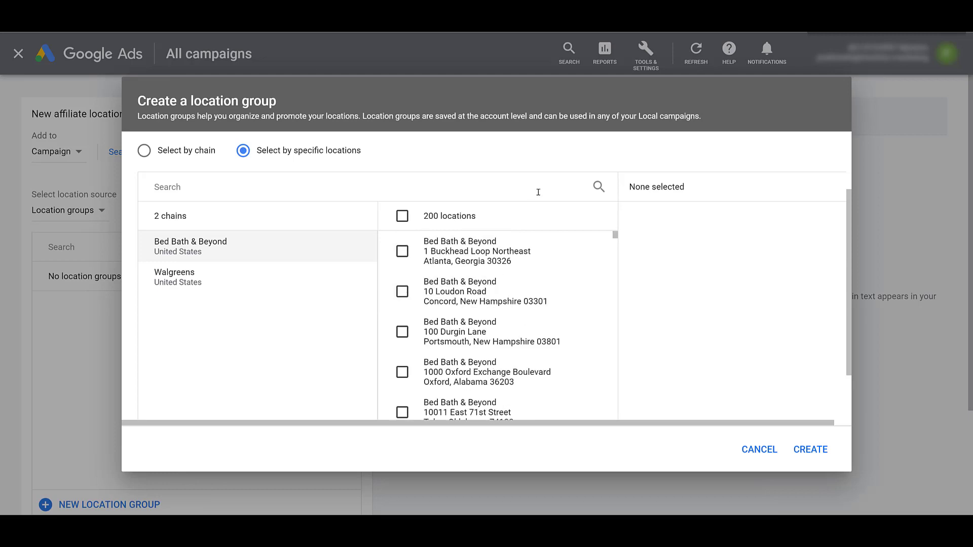
{"action": "left_click", "coordinate": [539, 192]}
{"action": "type", "text": "wisconsin"}
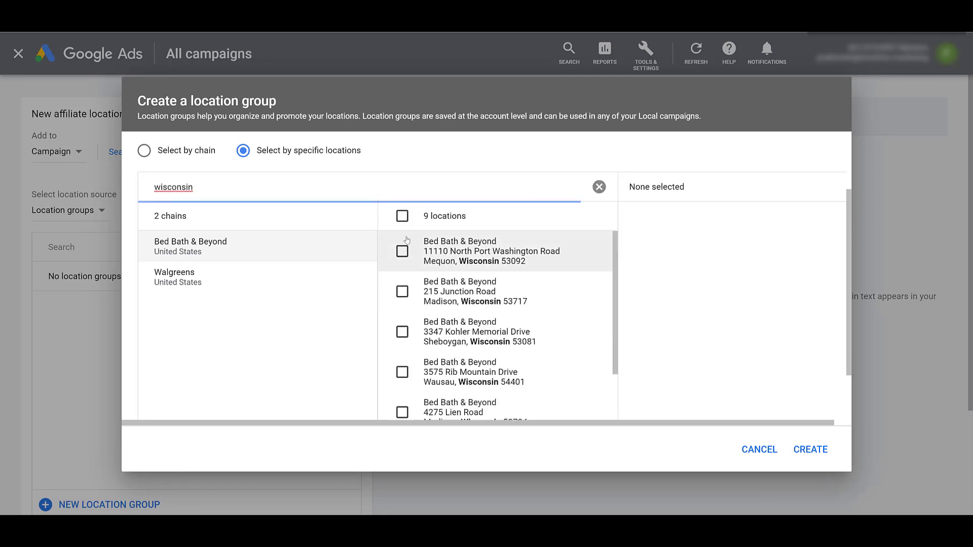
{"action": "left_click", "coordinate": [407, 219]}
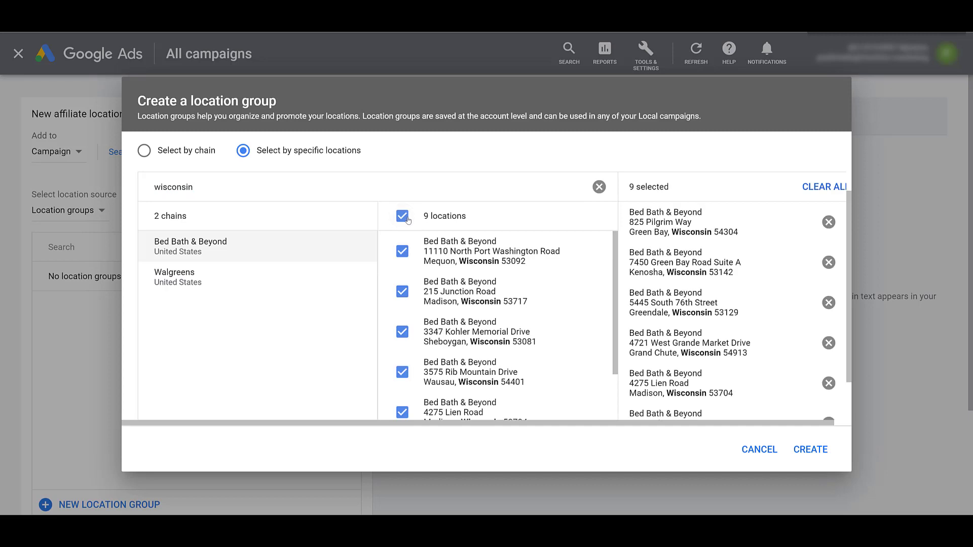
{"action": "triple_click", "coordinate": [419, 193]}
{"action": "type", "text": "illinois"}
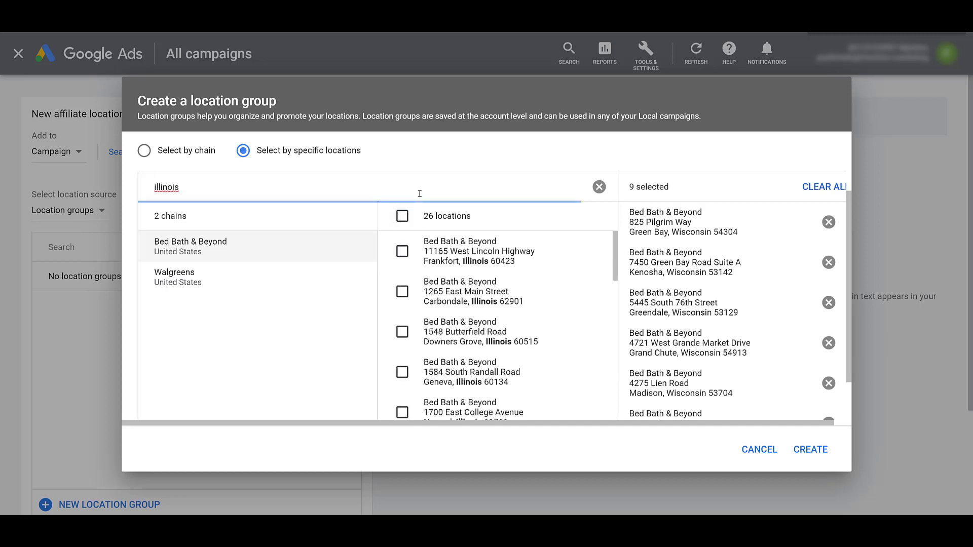
{"action": "left_click", "coordinate": [424, 200]}
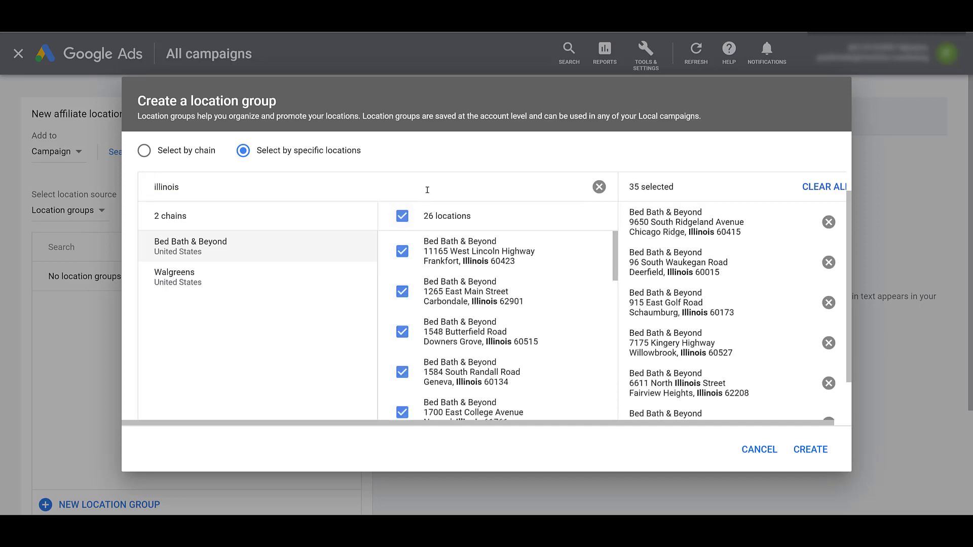
- Select all 200 Walgreens locations for both Illinois and Wisconsin
{"action": "left_click", "coordinate": [298, 288]}
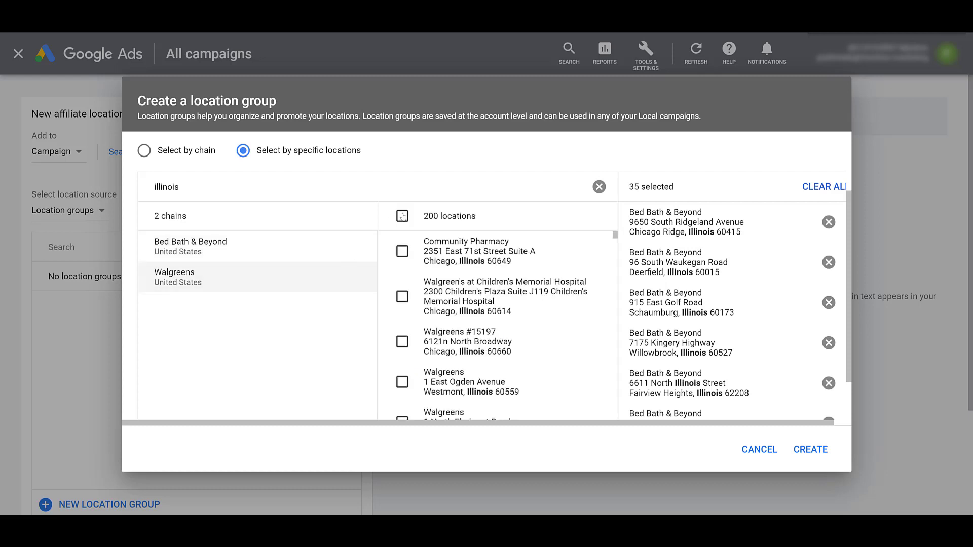
{"action": "left_click", "coordinate": [402, 217]}
{"action": "triple_click", "coordinate": [403, 189]}
{"action": "type", "text": "wisconsin"}
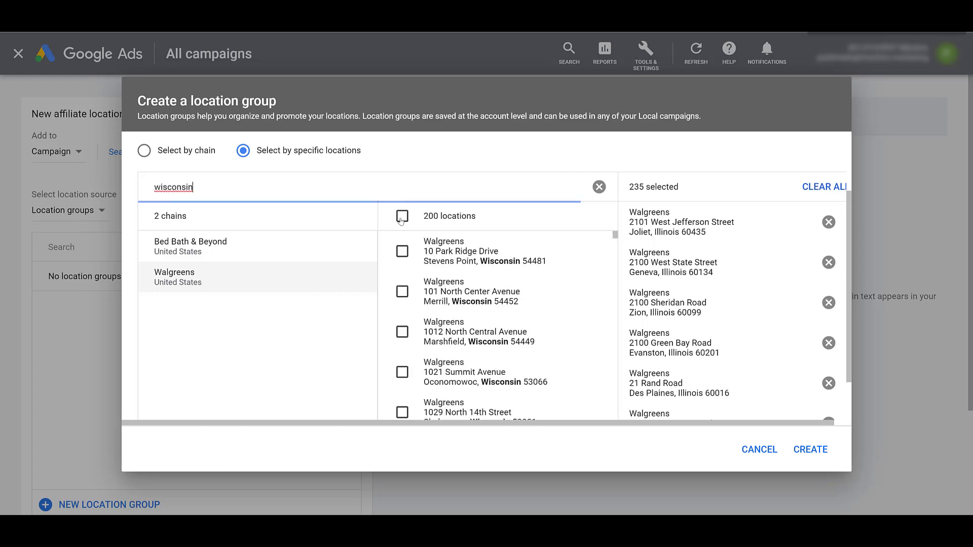
{"action": "left_click", "coordinate": [402, 216]}
{"action": "scroll", "coordinate": [758, 265], "scroll_direction": "down", "scroll_amount": 5}
{"action": "scroll", "coordinate": [758, 265], "scroll_direction": "down", "scroll_amount": 5}
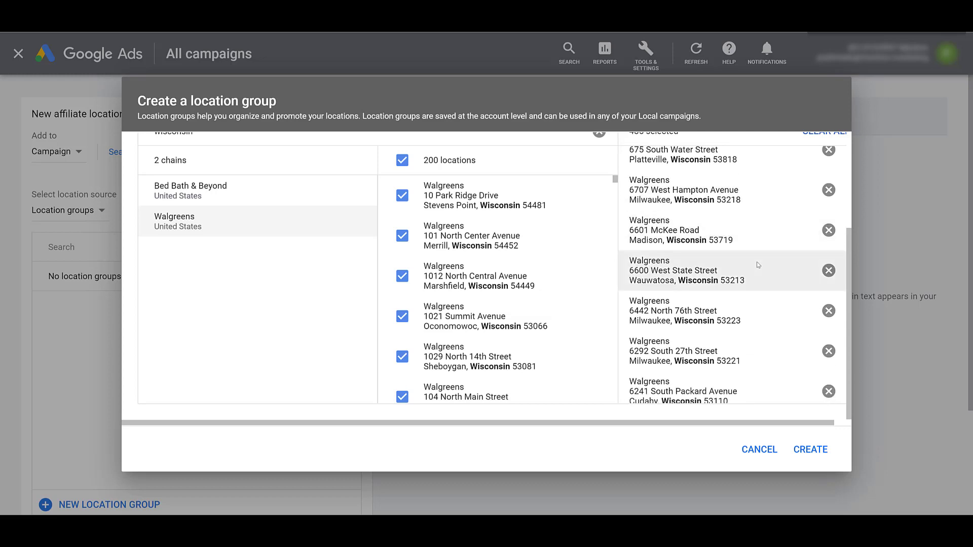
{"action": "scroll", "coordinate": [758, 265], "scroll_direction": "down", "scroll_amount": 5}
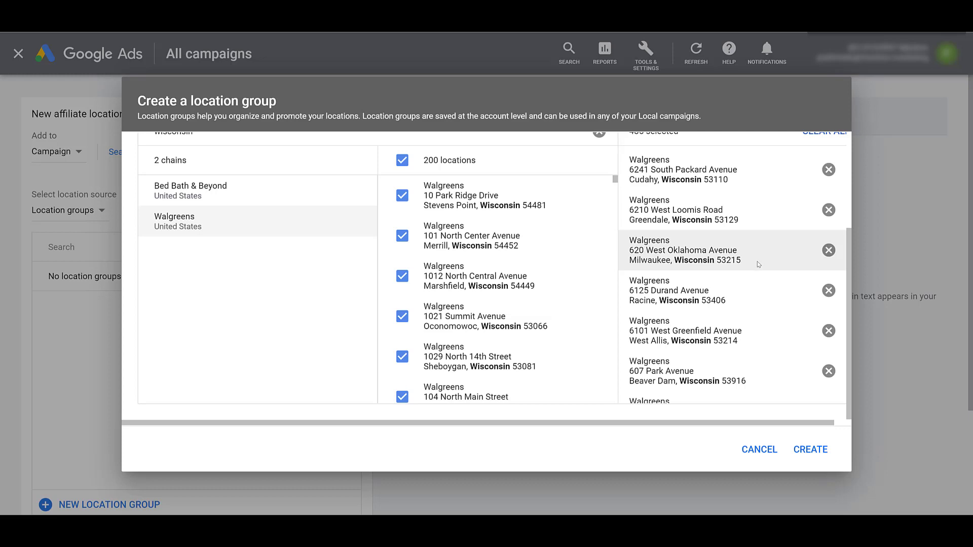
{"action": "scroll", "coordinate": [791, 253], "scroll_direction": "down", "scroll_amount": 4}
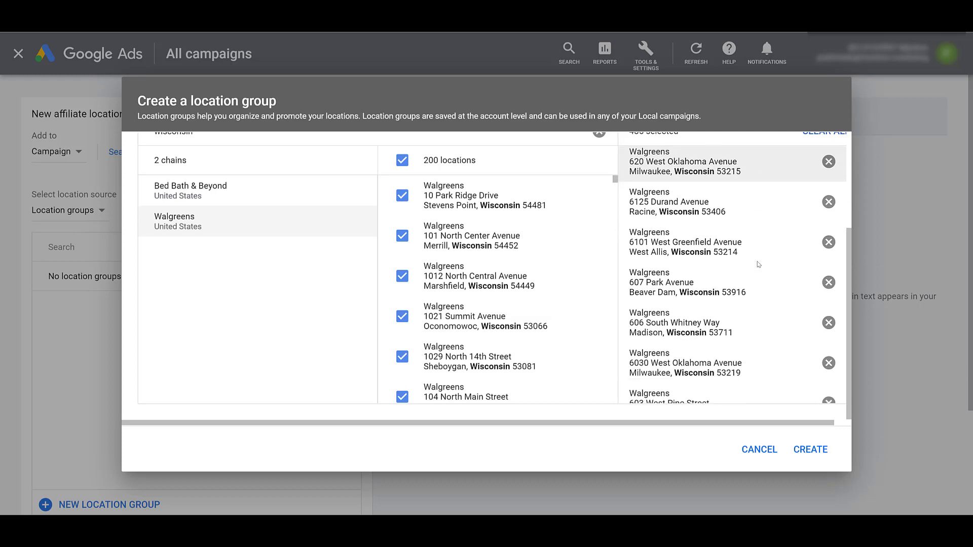
- Create the 435-location Midwest group and save the Search - Brand campaign extension
{"action": "left_click", "coordinate": [810, 451]}
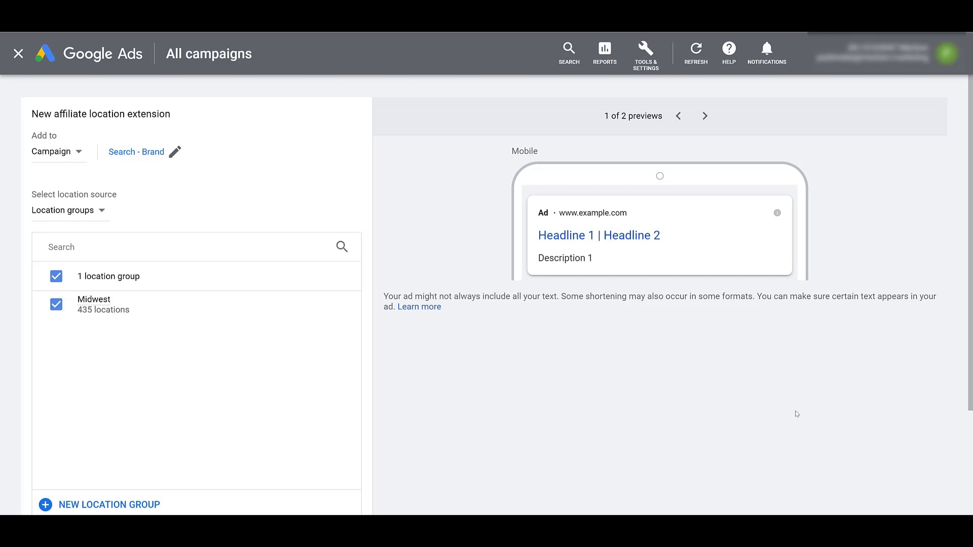
{"action": "scroll", "coordinate": [391, 354], "scroll_direction": "down", "scroll_amount": 3}
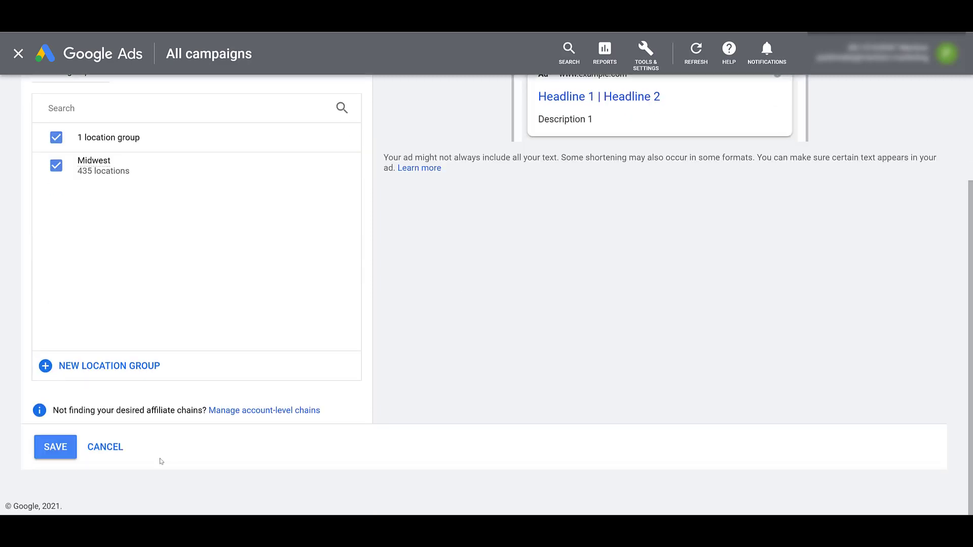
{"action": "left_click", "coordinate": [55, 448]}
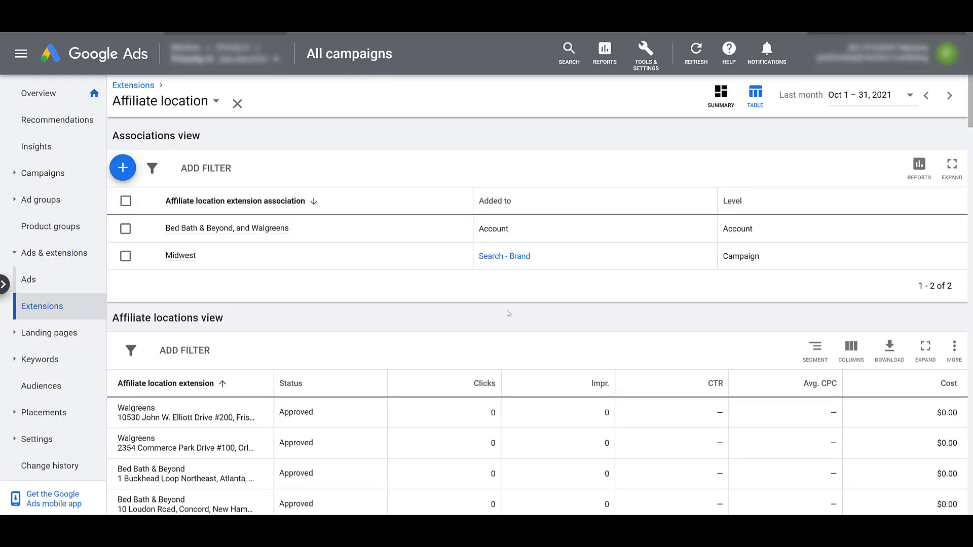
- Open a fresh affiliate location extension form, cancelling the new location group dialog
{"action": "left_click", "coordinate": [129, 173]}
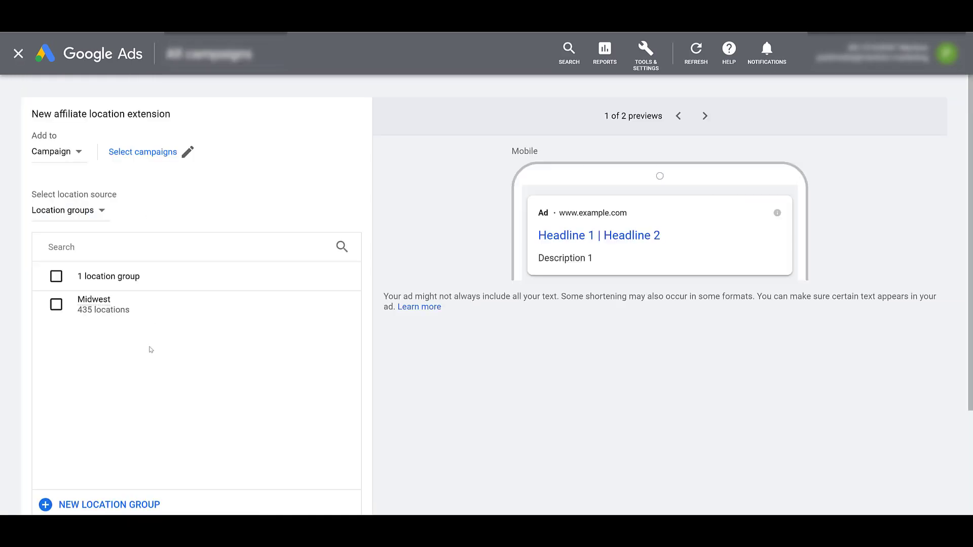
{"action": "left_click", "coordinate": [139, 504]}
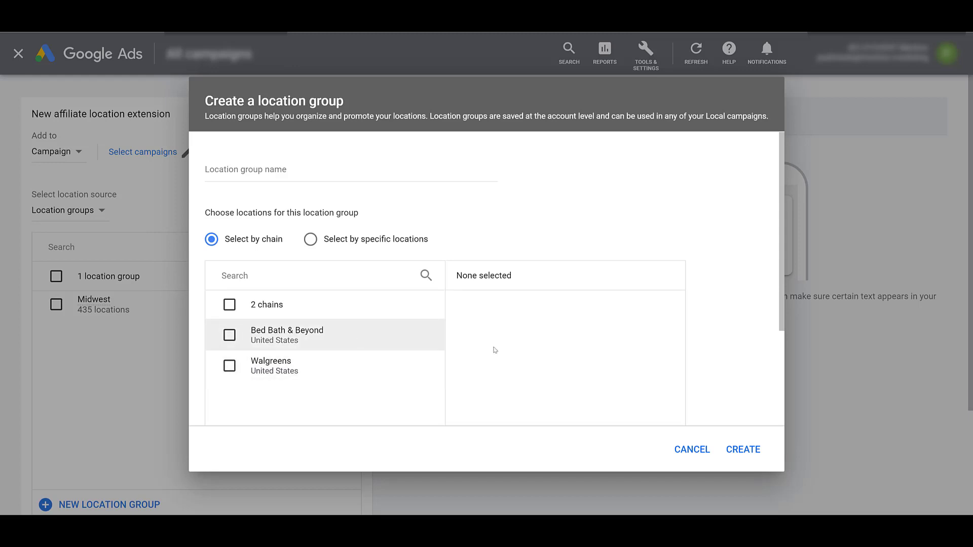
{"action": "left_click", "coordinate": [680, 455]}
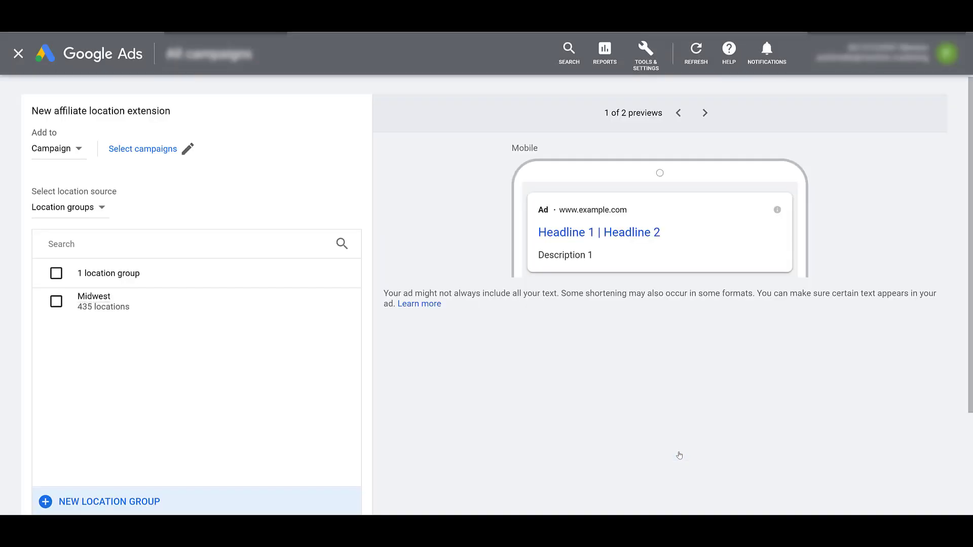
{"action": "scroll", "coordinate": [299, 444], "scroll_direction": "down", "scroll_amount": 3}
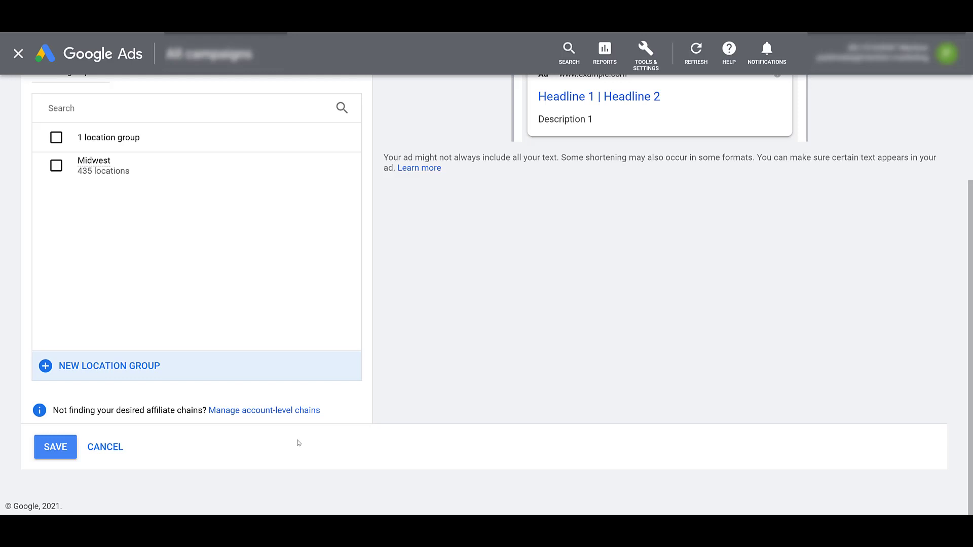
- Add CVS Pharmacy (United States) to the account-level general retailer chains and save
{"action": "left_click", "coordinate": [288, 412]}
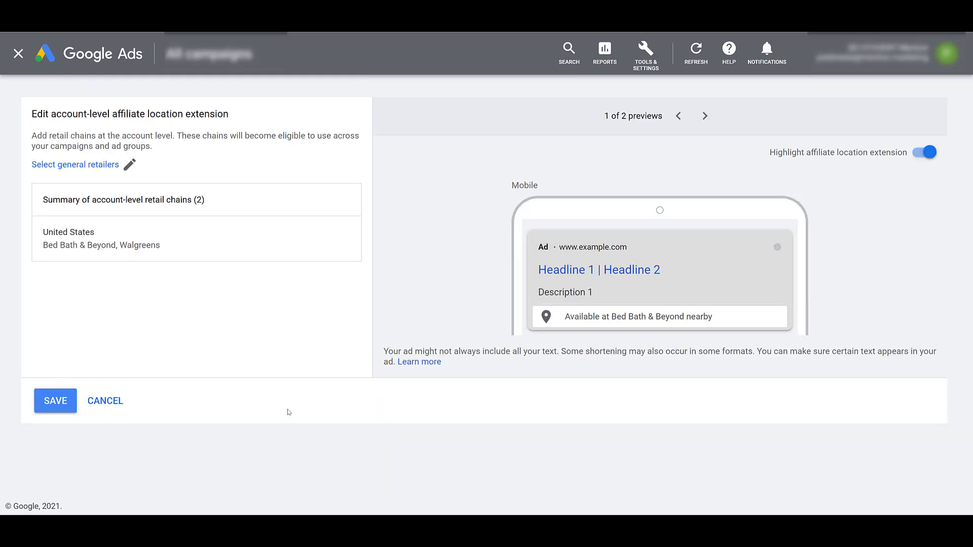
{"action": "left_click", "coordinate": [114, 168]}
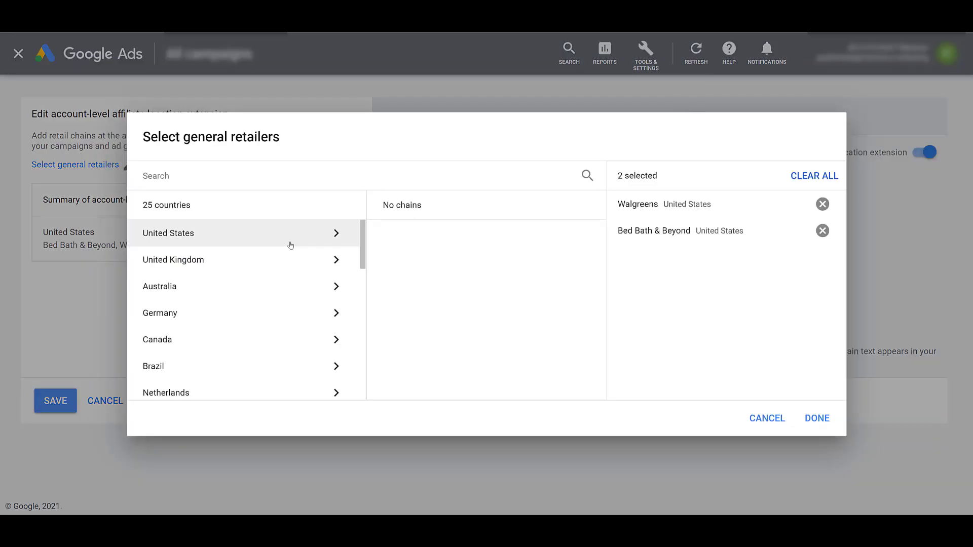
{"action": "left_click", "coordinate": [300, 232]}
{"action": "left_click", "coordinate": [318, 175]}
{"action": "type", "text": "cvs"}
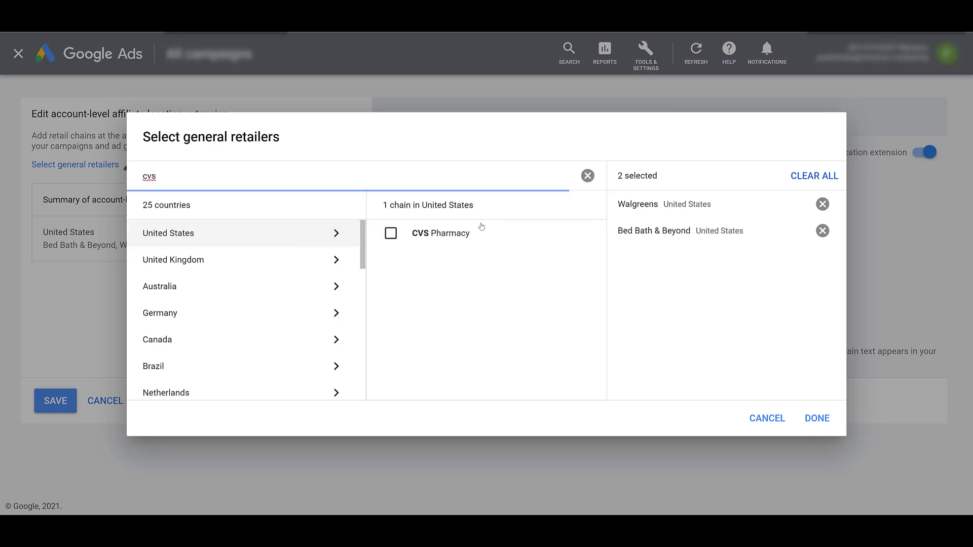
{"action": "left_click", "coordinate": [391, 235]}
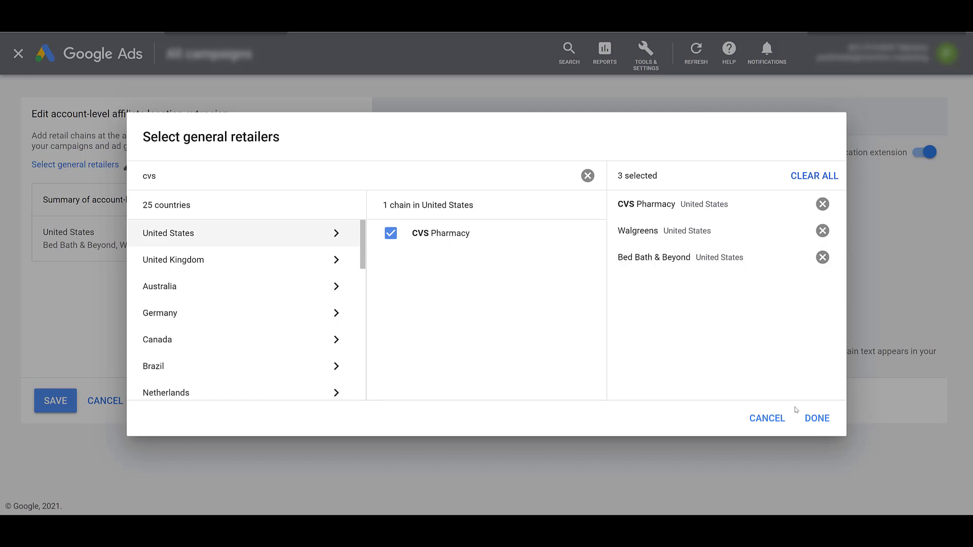
{"action": "left_click", "coordinate": [814, 419]}
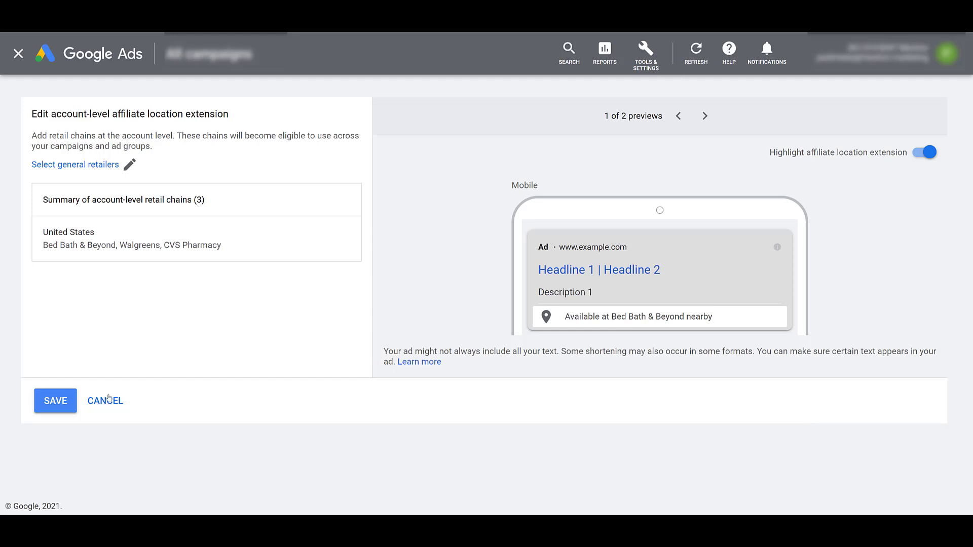
{"action": "left_click", "coordinate": [51, 410]}
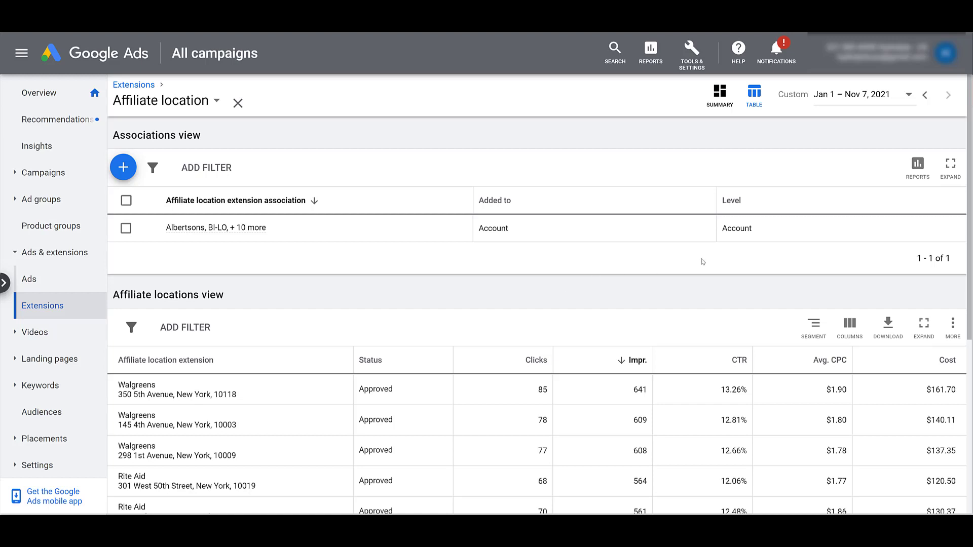
- Add the Conversions metric from the Performance and Conversions groups as a column in the affiliate locations table
{"action": "left_click", "coordinate": [850, 330]}
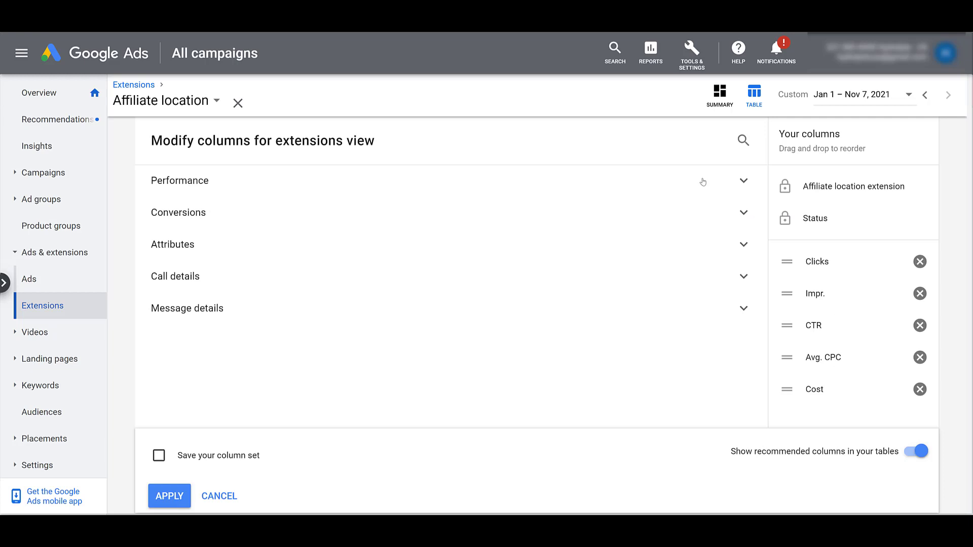
{"action": "left_click", "coordinate": [667, 180]}
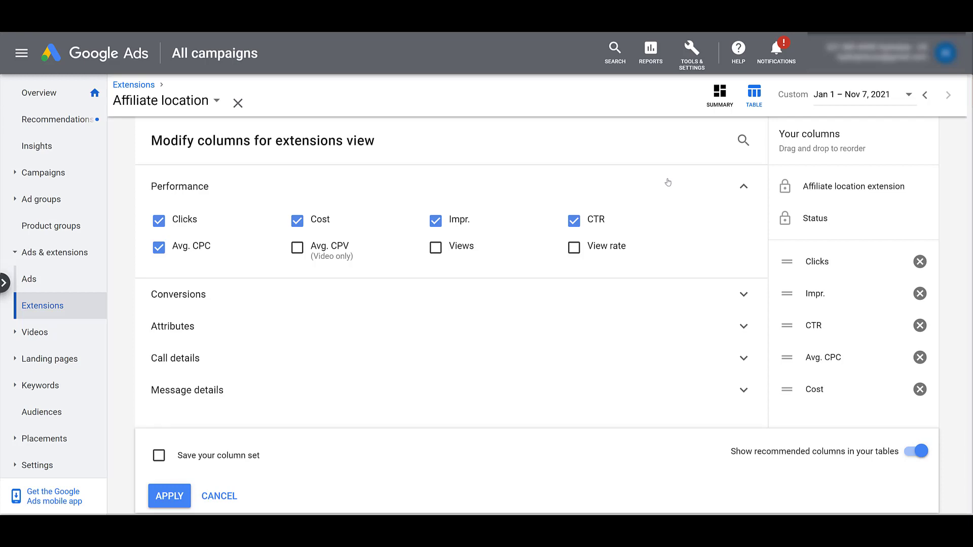
{"action": "left_click", "coordinate": [644, 294]}
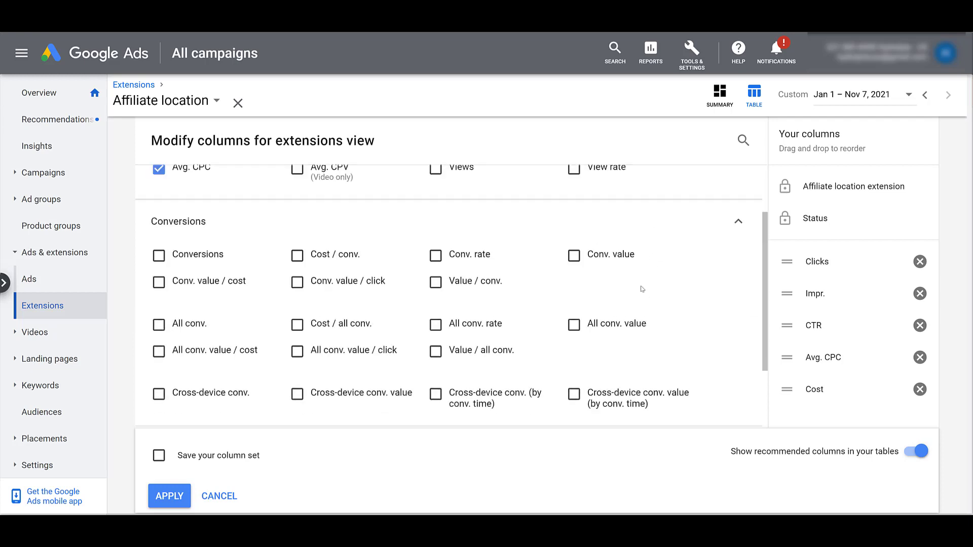
{"action": "left_click", "coordinate": [198, 250]}
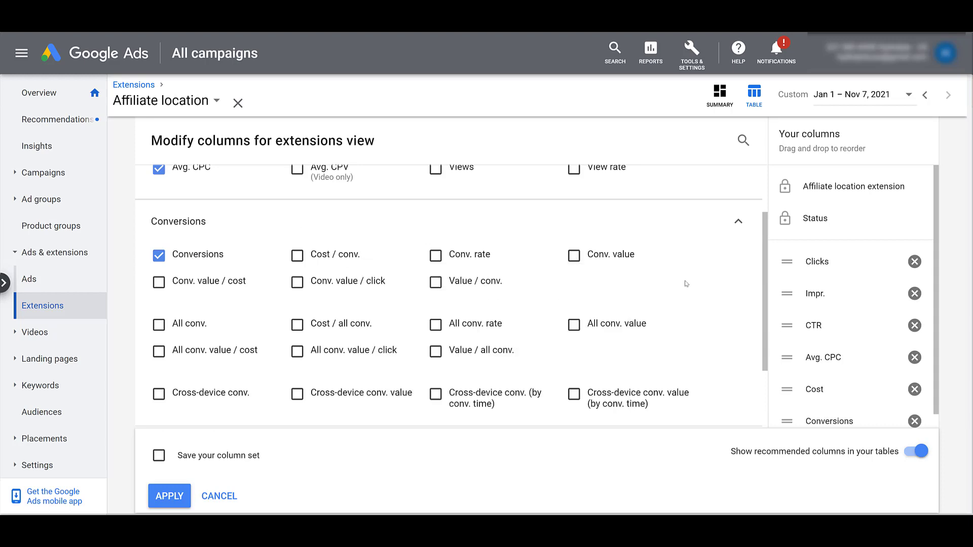
{"action": "scroll", "coordinate": [685, 284], "scroll_direction": "down", "scroll_amount": 2}
{"action": "scroll", "coordinate": [686, 283], "scroll_direction": "down", "scroll_amount": 1}
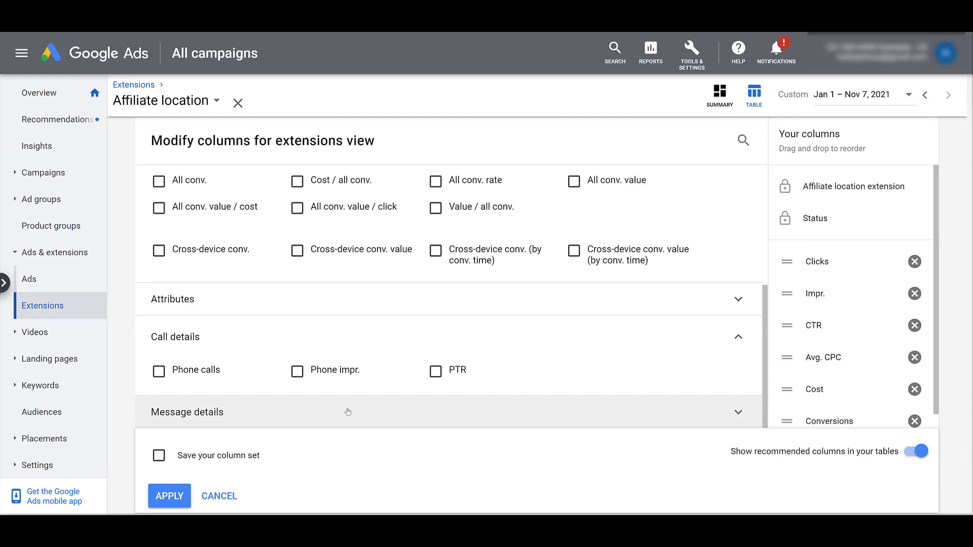
{"action": "left_click", "coordinate": [169, 496]}
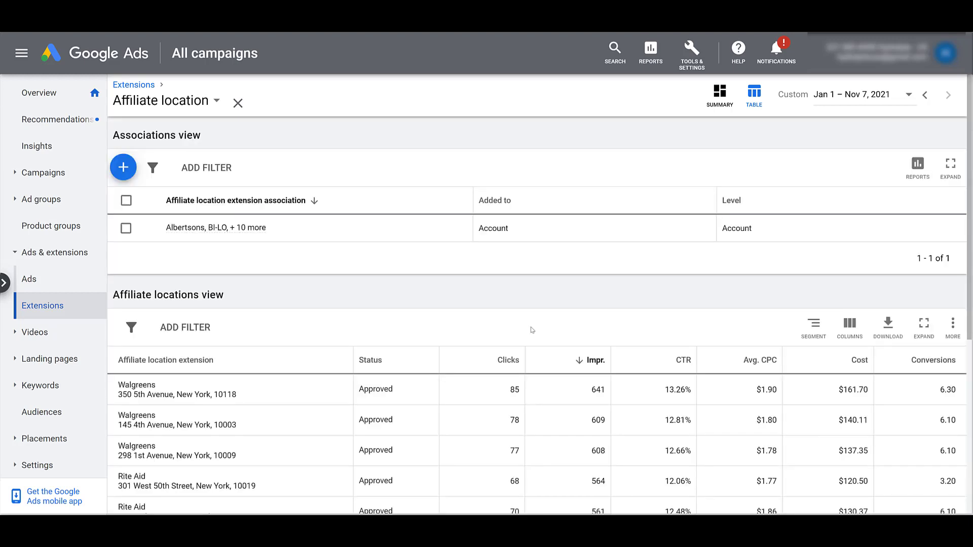